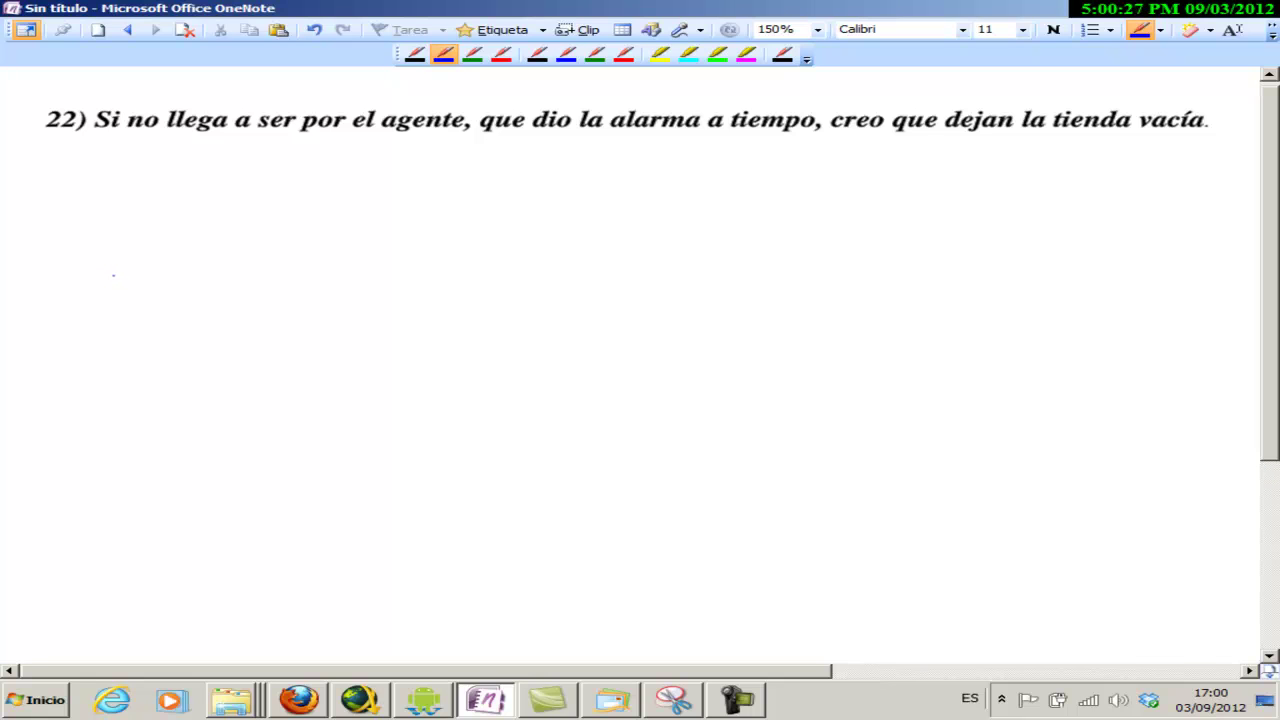
# Draw a wide open blue ink box under sentence 22's left part and a narrower one on the right.
pyautogui.moveTo(87, 236)
pyautogui.mouseDown()
pyautogui.moveTo(89, 389)
pyautogui.moveTo(649, 366)
pyautogui.moveTo(823, 379)
pyautogui.moveTo(830, 153)
pyautogui.mouseUp()
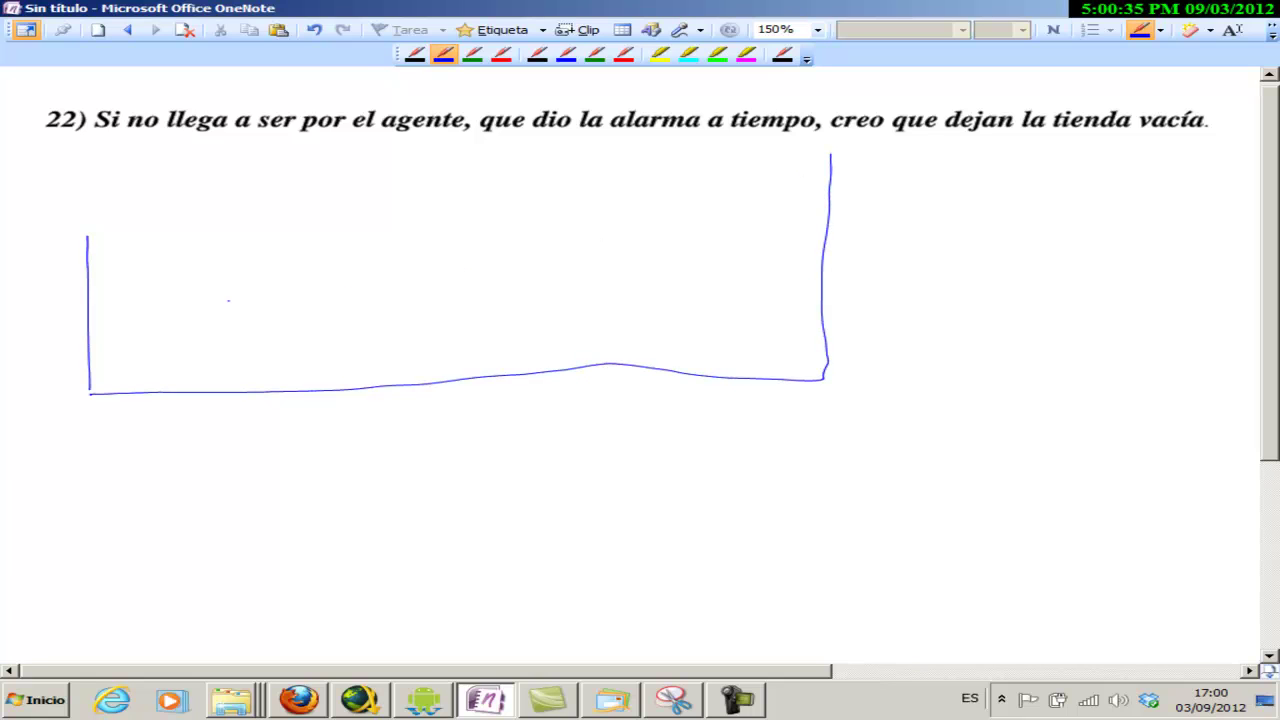
pyautogui.moveTo(87, 238); pyautogui.dragTo(83, 150)
pyautogui.moveTo(840, 154)
pyautogui.mouseDown()
pyautogui.moveTo(848, 382)
pyautogui.moveTo(1228, 376)
pyautogui.mouseUp()
pyautogui.moveTo(1216, 140); pyautogui.dragTo(1210, 388)
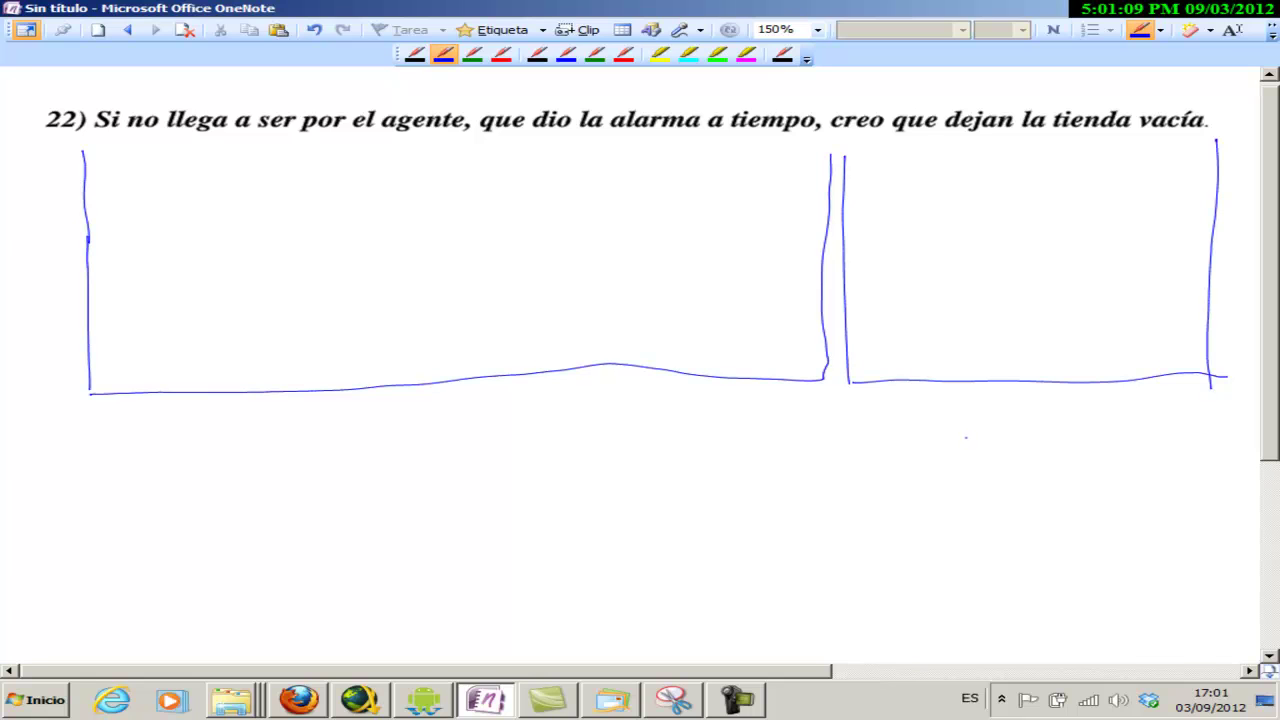
# Write 'O.PRINCIPAL' beneath the narrower right box.
pyautogui.moveTo(927, 413)
pyautogui.mouseDown()
pyautogui.moveTo(918, 428)
pyautogui.moveTo(927, 414)
pyautogui.moveTo(974, 426)
pyautogui.moveTo(992, 408)
pyautogui.moveTo(1000, 424)
pyautogui.mouseUp()
pyautogui.click(934, 432)
pyautogui.moveTo(1005, 408)
pyautogui.mouseDown()
pyautogui.moveTo(1020, 424)
pyautogui.moveTo(1040, 404)
pyautogui.moveTo(1048, 428)
pyautogui.mouseUp()
# Add 'YO (S.O.)' above 'creo' and mark the verb V with an inner box line.
pyautogui.moveTo(826, 84); pyautogui.dragTo(830, 94)
pyautogui.moveTo(834, 84)
pyautogui.mouseDown()
pyautogui.moveTo(829, 102)
pyautogui.moveTo(847, 96)
pyautogui.mouseUp()
pyautogui.moveTo(858, 80)
pyautogui.mouseDown()
pyautogui.moveTo(852, 94)
pyautogui.moveTo(871, 83)
pyautogui.moveTo(886, 93)
pyautogui.mouseUp()
pyautogui.moveTo(892, 76); pyautogui.dragTo(895, 92)
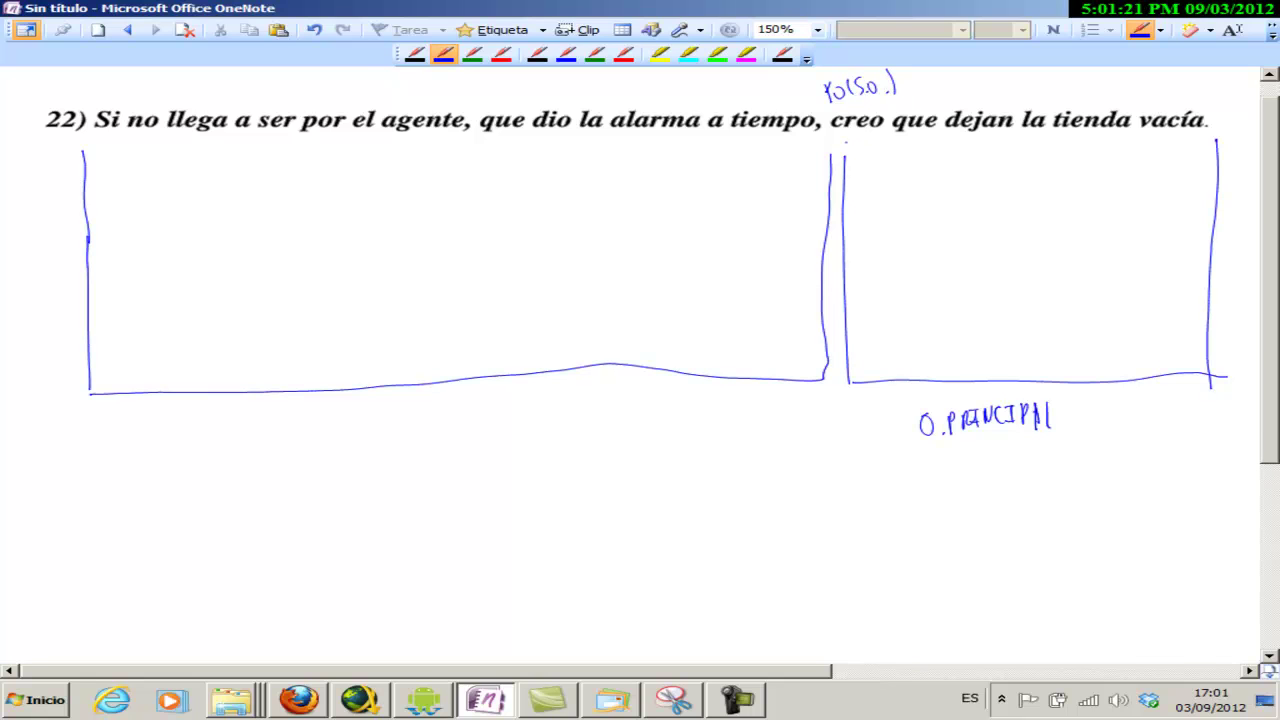
pyautogui.moveTo(858, 143)
pyautogui.mouseDown()
pyautogui.moveTo(892, 262)
pyautogui.moveTo(1168, 266)
pyautogui.moveTo(1200, 242)
pyautogui.moveTo(1195, 152)
pyautogui.mouseUp()
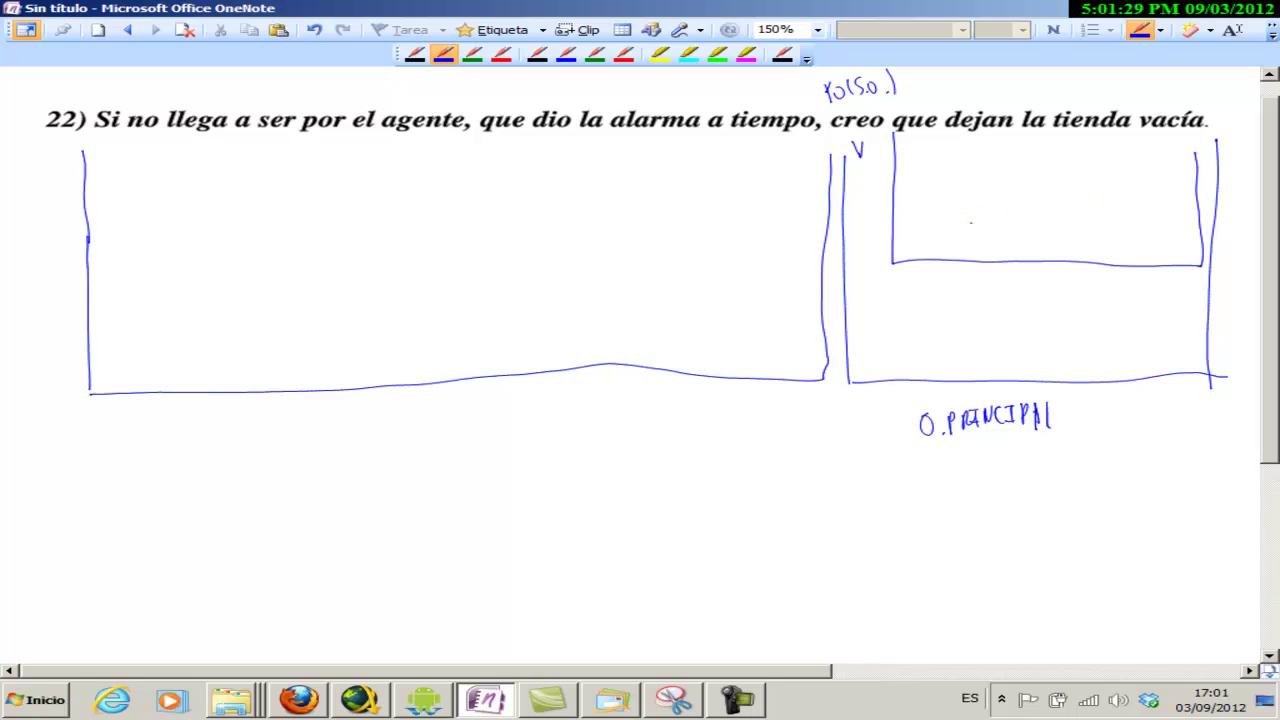
# Write 'SUB SUST (CD)' under the inner box and add a small mark at its top-left corner.
pyautogui.moveTo(926, 288)
pyautogui.mouseDown()
pyautogui.moveTo(914, 300)
pyautogui.moveTo(946, 289)
pyautogui.mouseUp()
pyautogui.moveTo(944, 286); pyautogui.dragTo(976, 300)
pyautogui.moveTo(988, 284)
pyautogui.mouseDown()
pyautogui.moveTo(1002, 297)
pyautogui.moveTo(1024, 283)
pyautogui.mouseUp()
pyautogui.moveTo(1018, 284)
pyautogui.mouseDown()
pyautogui.moveTo(1018, 299)
pyautogui.moveTo(1061, 298)
pyautogui.mouseUp()
pyautogui.moveTo(1062, 278)
pyautogui.mouseDown()
pyautogui.moveTo(1064, 296)
pyautogui.moveTo(1037, 302)
pyautogui.moveTo(1082, 306)
pyautogui.mouseUp()
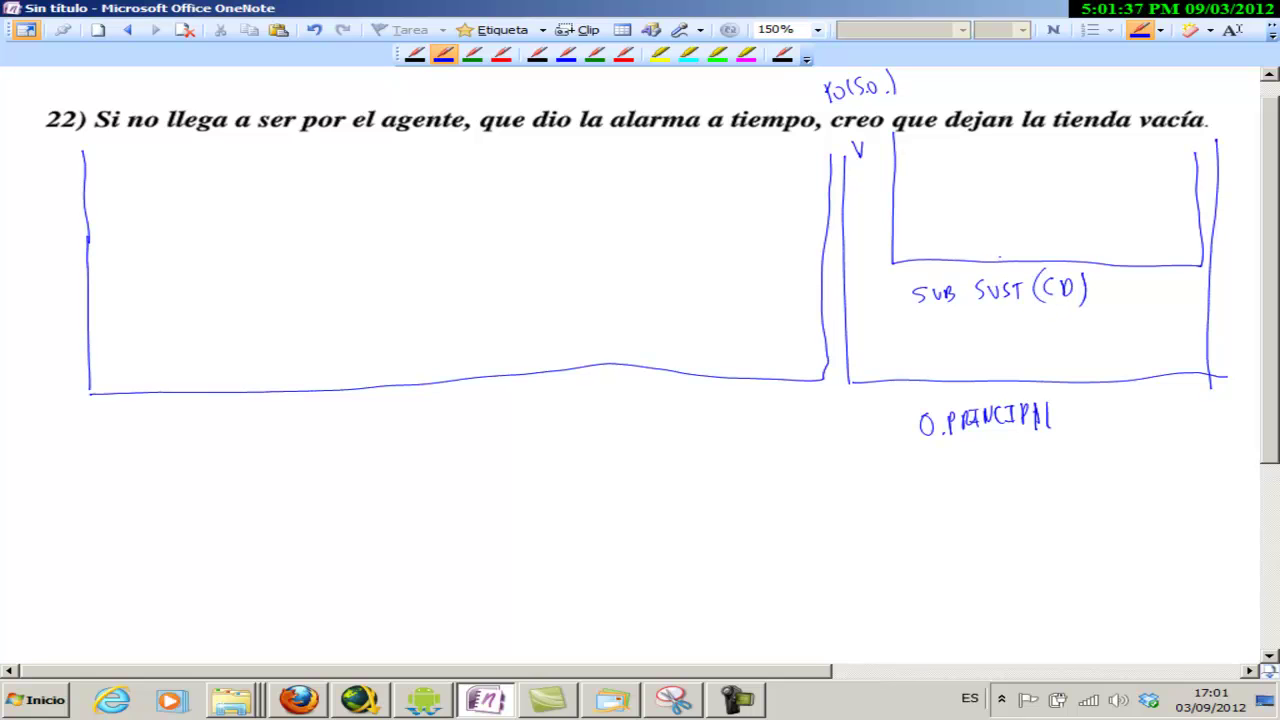
pyautogui.moveTo(903, 150); pyautogui.dragTo(935, 140)
# Write 'Ellos (SO)' above 'dejan', then draw an 'SN (CD)' box under 'la tienda' with a small box beside it.
pyautogui.moveTo(944, 84)
pyautogui.mouseDown()
pyautogui.moveTo(950, 96)
pyautogui.moveTo(998, 97)
pyautogui.mouseUp()
pyautogui.moveTo(1004, 91); pyautogui.dragTo(1006, 94)
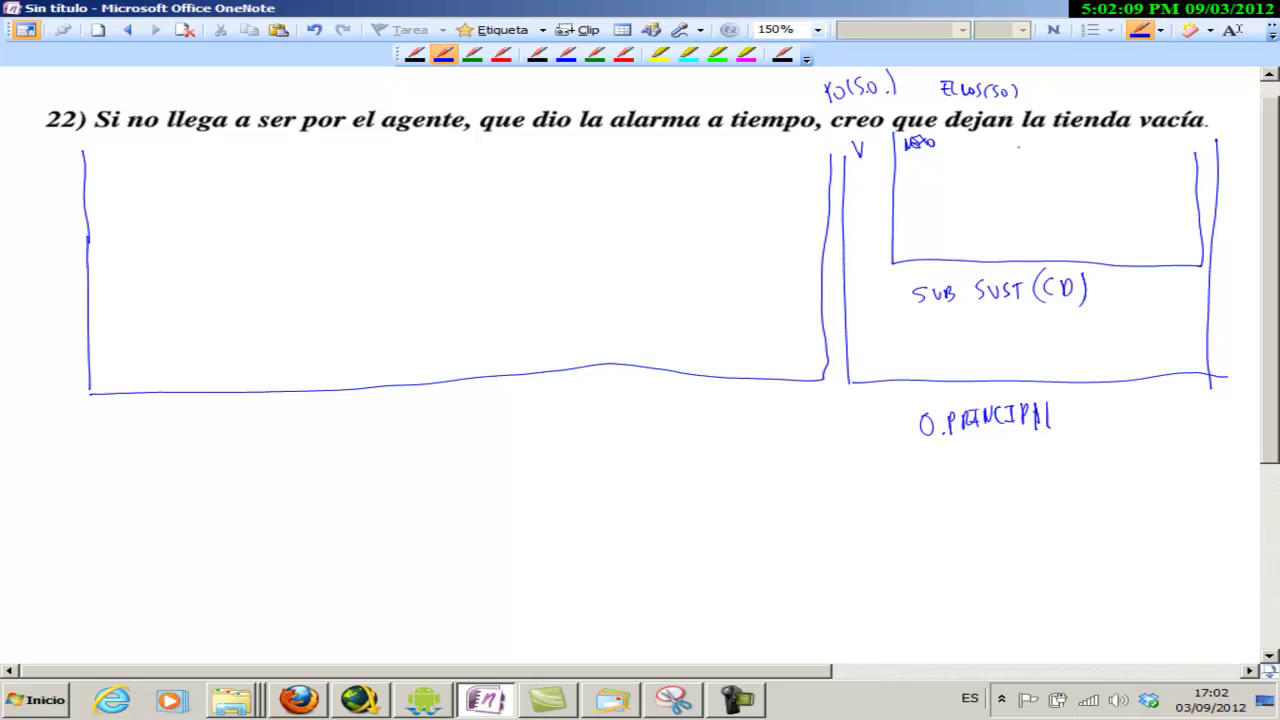
pyautogui.moveTo(1018, 159); pyautogui.dragTo(1134, 161)
pyautogui.moveTo(1034, 175)
pyautogui.mouseDown()
pyautogui.moveTo(1046, 175)
pyautogui.moveTo(1034, 190)
pyautogui.moveTo(1063, 178)
pyautogui.moveTo(1072, 193)
pyautogui.mouseUp()
pyautogui.moveTo(1084, 176); pyautogui.dragTo(1094, 190)
pyautogui.moveTo(1106, 172); pyautogui.dragTo(1104, 194)
pyautogui.moveTo(1141, 141)
pyautogui.mouseDown()
pyautogui.moveTo(1142, 166)
pyautogui.moveTo(1206, 166)
pyautogui.moveTo(1208, 143)
pyautogui.mouseUp()
pyautogui.moveTo(1020, 131)
pyautogui.mouseDown()
pyautogui.moveTo(1020, 160)
pyautogui.moveTo(1122, 162)
pyautogui.mouseUp()
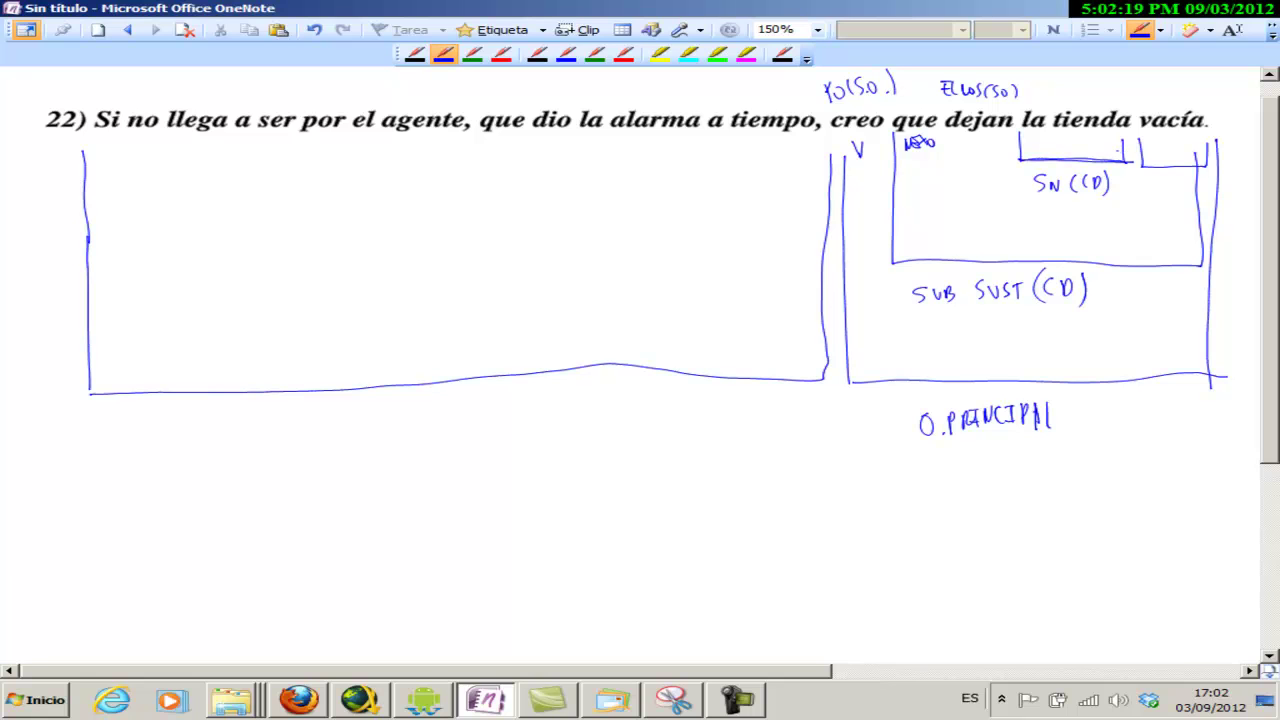
# Draw a red ink arrow pointing toward 'SN (CD)'.
pyautogui.click(501, 54)
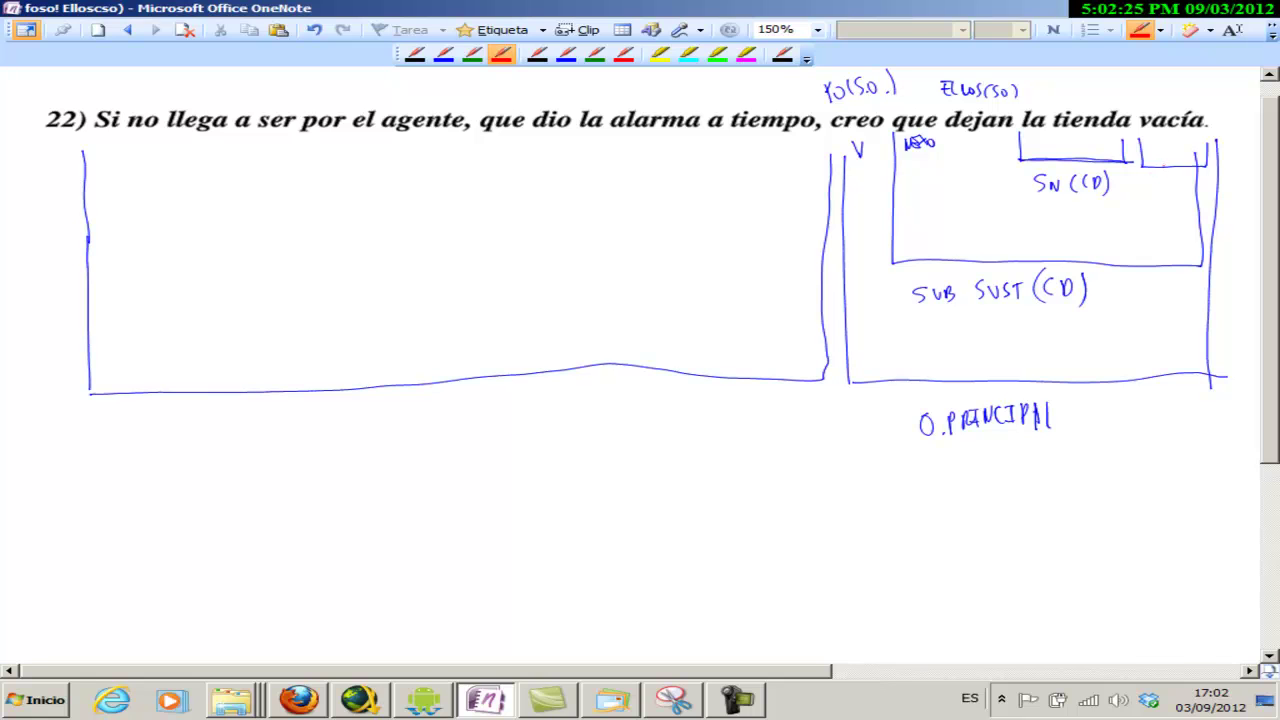
pyautogui.moveTo(1166, 165); pyautogui.dragTo(1124, 213)
pyautogui.moveTo(1124, 213)
pyautogui.mouseDown()
pyautogui.moveTo(1093, 205)
pyautogui.moveTo(1104, 198)
pyautogui.moveTo(1102, 214)
pyautogui.mouseUp()
# Write 'COMP. PREDICATIVO' in blue ink beside 'SN (CD)'.
pyautogui.click(443, 54)
pyautogui.moveTo(1151, 177)
pyautogui.mouseDown()
pyautogui.moveTo(1149, 193)
pyautogui.moveTo(1161, 180)
pyautogui.moveTo(1181, 193)
pyautogui.moveTo(1185, 178)
pyautogui.mouseUp()
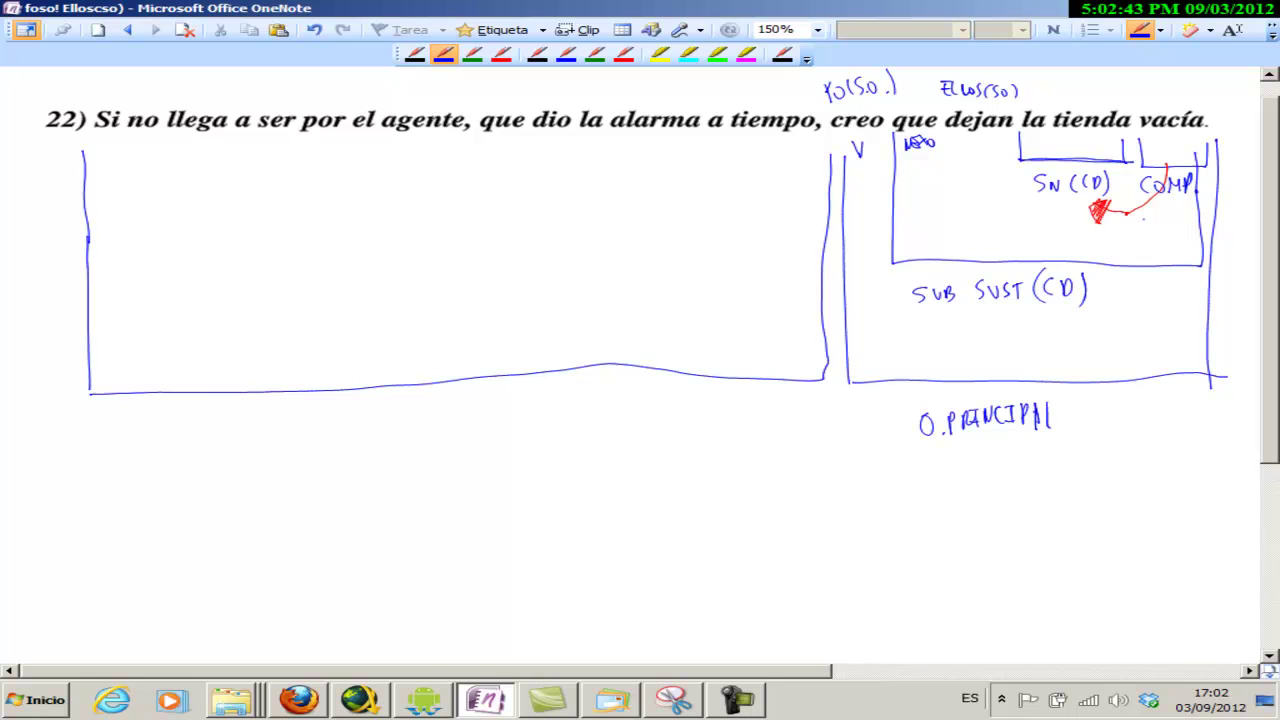
pyautogui.moveTo(1134, 224)
pyautogui.mouseDown()
pyautogui.moveTo(1142, 208)
pyautogui.moveTo(1196, 218)
pyautogui.moveTo(1216, 200)
pyautogui.mouseUp()
pyautogui.moveTo(1212, 198); pyautogui.dragTo(1218, 214)
pyautogui.moveTo(1220, 200); pyautogui.dragTo(1236, 202)
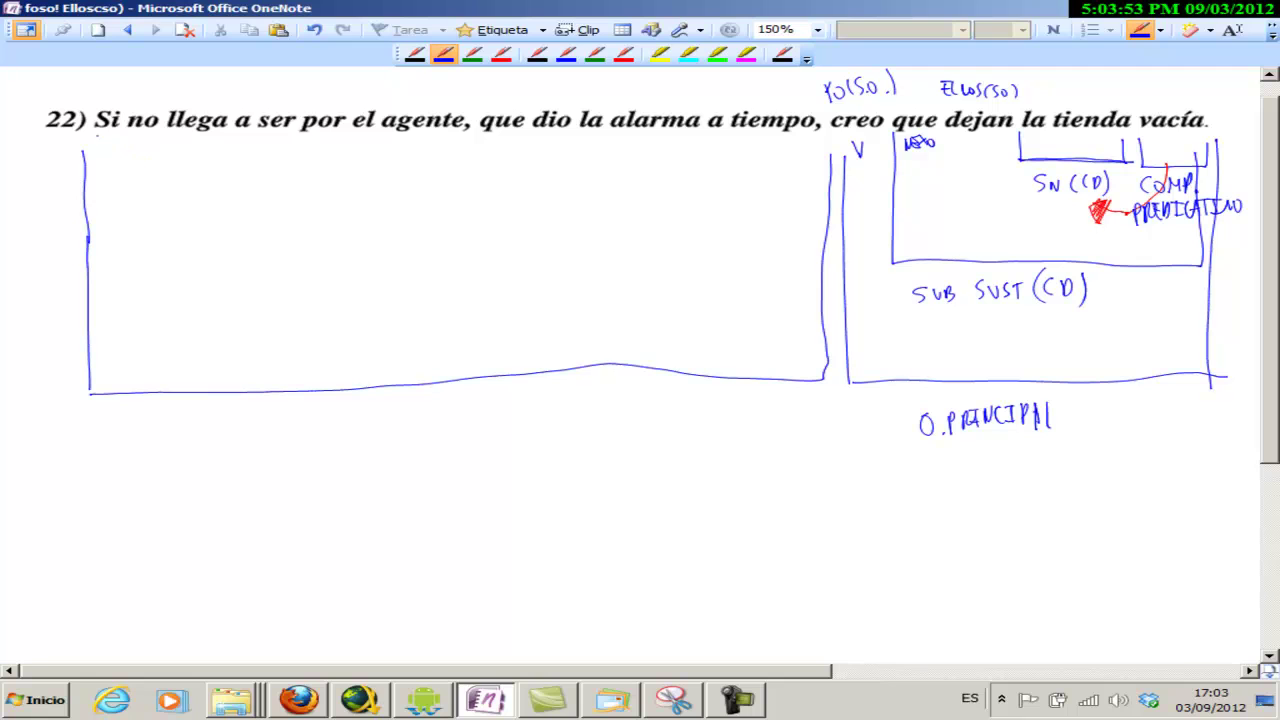
# Mark the word 'Si' and write 'SUB ADV' under the wide left box.
pyautogui.moveTo(94, 136); pyautogui.dragTo(118, 139)
pyautogui.moveTo(246, 408); pyautogui.dragTo(229, 431)
pyautogui.moveTo(252, 410)
pyautogui.mouseDown()
pyautogui.moveTo(265, 409)
pyautogui.moveTo(270, 430)
pyautogui.moveTo(324, 430)
pyautogui.mouseUp()
pyautogui.moveTo(310, 420); pyautogui.dragTo(325, 430)
pyautogui.moveTo(326, 406)
pyautogui.mouseDown()
pyautogui.moveTo(327, 430)
pyautogui.moveTo(355, 402)
pyautogui.moveTo(390, 418)
pyautogui.mouseUp()
# Complete the left box's label with 'CONDICIONAL (CC Condicion)'.
pyautogui.moveTo(403, 401)
pyautogui.mouseDown()
pyautogui.moveTo(427, 399)
pyautogui.moveTo(440, 416)
pyautogui.mouseUp()
pyautogui.moveTo(456, 394)
pyautogui.mouseDown()
pyautogui.moveTo(456, 412)
pyautogui.moveTo(458, 393)
pyautogui.moveTo(480, 417)
pyautogui.mouseUp()
pyautogui.moveTo(490, 396)
pyautogui.mouseDown()
pyautogui.moveTo(490, 412)
pyautogui.moveTo(534, 396)
pyautogui.moveTo(543, 413)
pyautogui.mouseUp()
pyautogui.moveTo(530, 404); pyautogui.dragTo(598, 412)
pyautogui.moveTo(614, 388)
pyautogui.mouseDown()
pyautogui.moveTo(610, 406)
pyautogui.moveTo(703, 400)
pyautogui.moveTo(708, 374)
pyautogui.mouseUp()
pyautogui.moveTo(704, 394)
pyautogui.mouseDown()
pyautogui.moveTo(715, 408)
pyautogui.moveTo(776, 404)
pyautogui.mouseUp()
pyautogui.moveTo(783, 381); pyautogui.dragTo(786, 422)
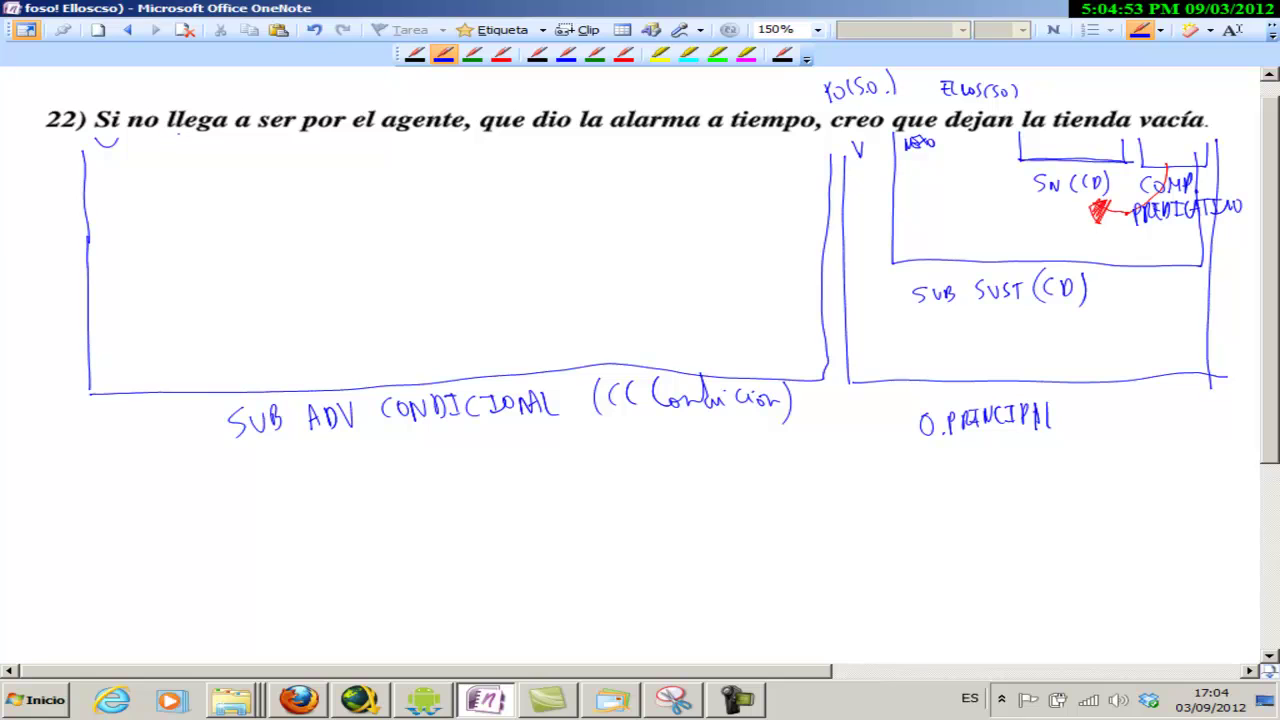
# Underline 'llega a ser', circle 'llega', mark 'no', and start a nested box below 'llega a ser'.
pyautogui.moveTo(165, 127)
pyautogui.mouseDown()
pyautogui.moveTo(250, 142)
pyautogui.moveTo(298, 125)
pyautogui.mouseUp()
pyautogui.moveTo(168, 128)
pyautogui.mouseDown()
pyautogui.moveTo(163, 98)
pyautogui.moveTo(226, 104)
pyautogui.moveTo(207, 149)
pyautogui.mouseUp()
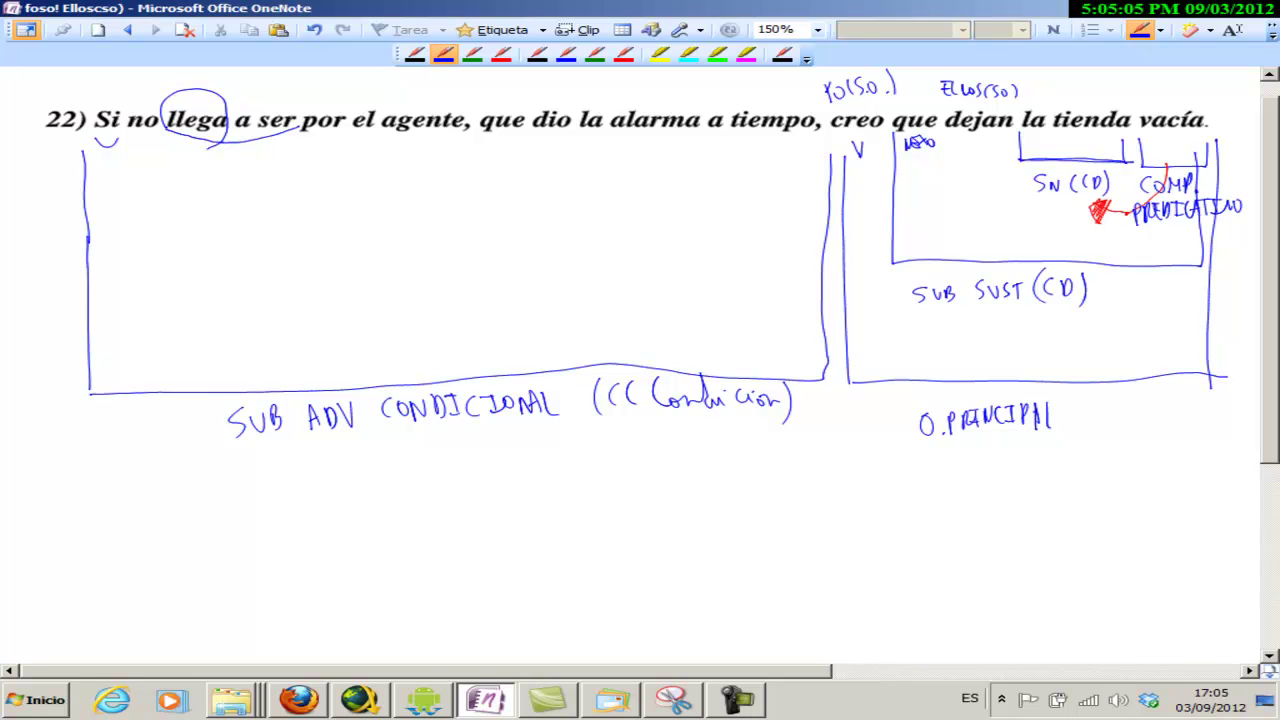
pyautogui.moveTo(193, 86)
pyautogui.mouseDown()
pyautogui.moveTo(296, 106)
pyautogui.moveTo(298, 128)
pyautogui.mouseUp()
pyautogui.moveTo(131, 137)
pyautogui.mouseDown()
pyautogui.moveTo(156, 136)
pyautogui.moveTo(134, 163)
pyautogui.moveTo(161, 153)
pyautogui.moveTo(180, 165)
pyautogui.mouseUp()
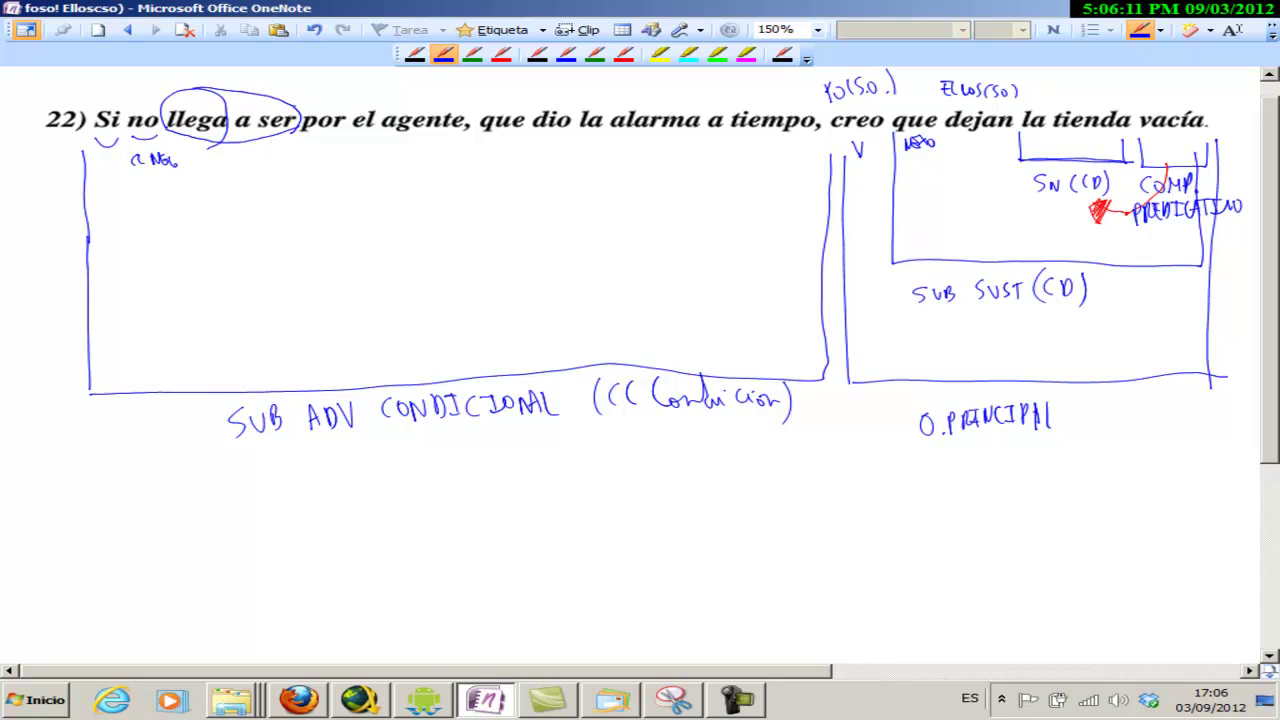
pyautogui.moveTo(297, 128)
pyautogui.mouseDown()
pyautogui.moveTo(310, 236)
pyautogui.moveTo(440, 243)
pyautogui.moveTo(816, 236)
pyautogui.moveTo(820, 152)
pyautogui.mouseUp()
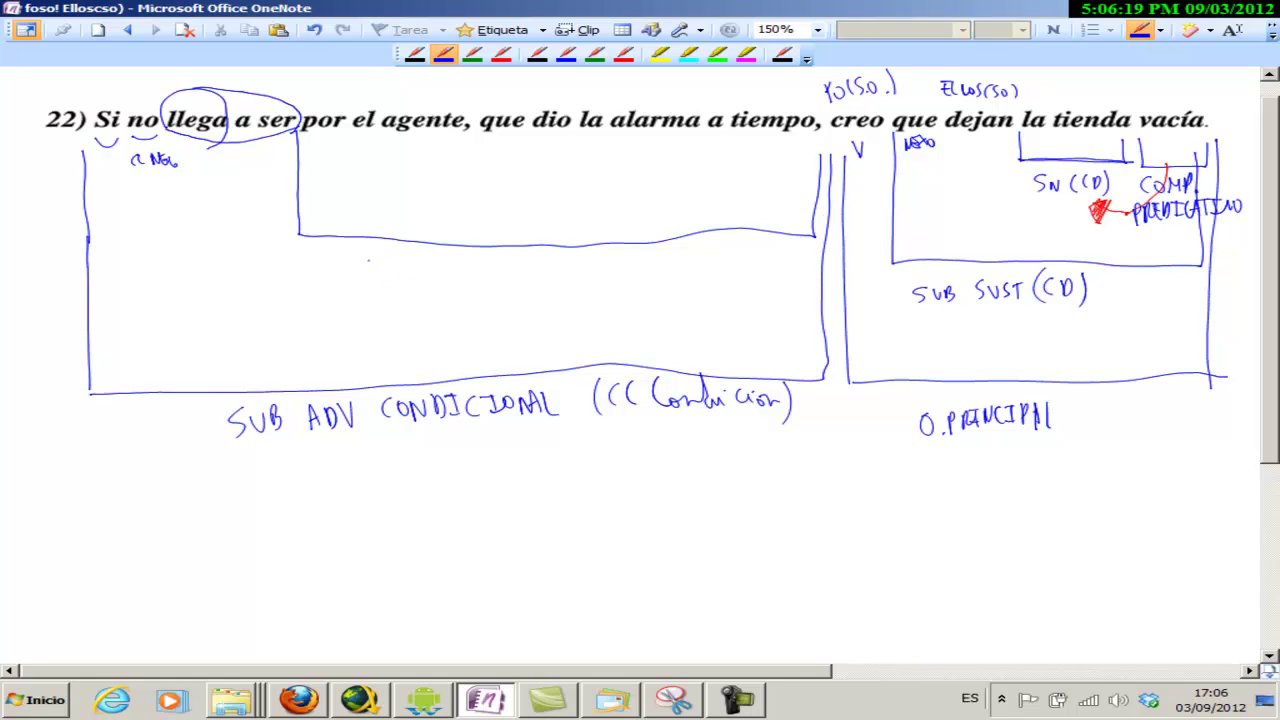
# Label the nested inner box 'Sprep (CC Causa)'.
pyautogui.moveTo(379, 266)
pyautogui.mouseDown()
pyautogui.moveTo(381, 288)
pyautogui.moveTo(413, 287)
pyautogui.mouseUp()
pyautogui.moveTo(451, 264)
pyautogui.mouseDown()
pyautogui.moveTo(438, 288)
pyautogui.moveTo(520, 290)
pyautogui.mouseUp()
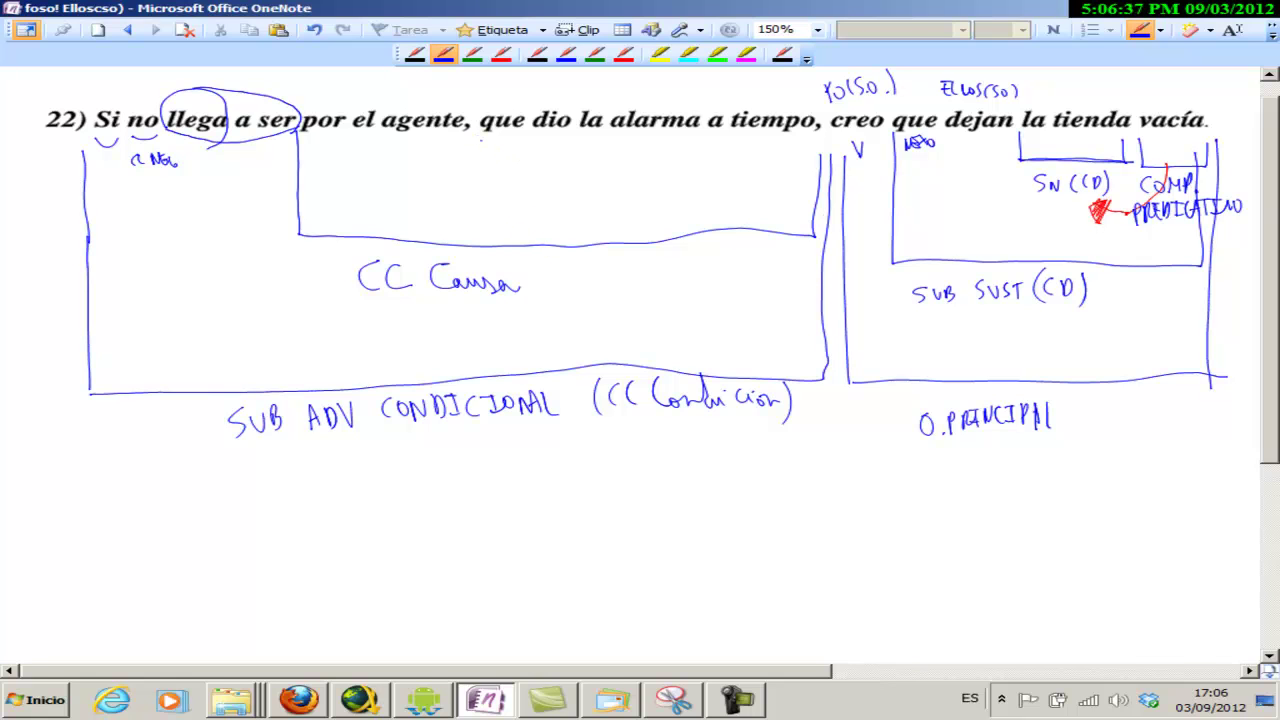
pyautogui.moveTo(272, 266)
pyautogui.mouseDown()
pyautogui.moveTo(262, 292)
pyautogui.moveTo(290, 312)
pyautogui.moveTo(304, 284)
pyautogui.mouseUp()
pyautogui.moveTo(304, 280); pyautogui.dragTo(314, 309)
pyautogui.moveTo(344, 258); pyautogui.dragTo(336, 298)
pyautogui.moveTo(518, 258); pyautogui.dragTo(528, 304)
# Draw the relative clause box from 'que', label it 'SUB ADJ (ADY)', and link it to 'agente'.
pyautogui.moveTo(472, 150)
pyautogui.mouseDown()
pyautogui.moveTo(474, 194)
pyautogui.moveTo(790, 190)
pyautogui.moveTo(822, 162)
pyautogui.mouseUp()
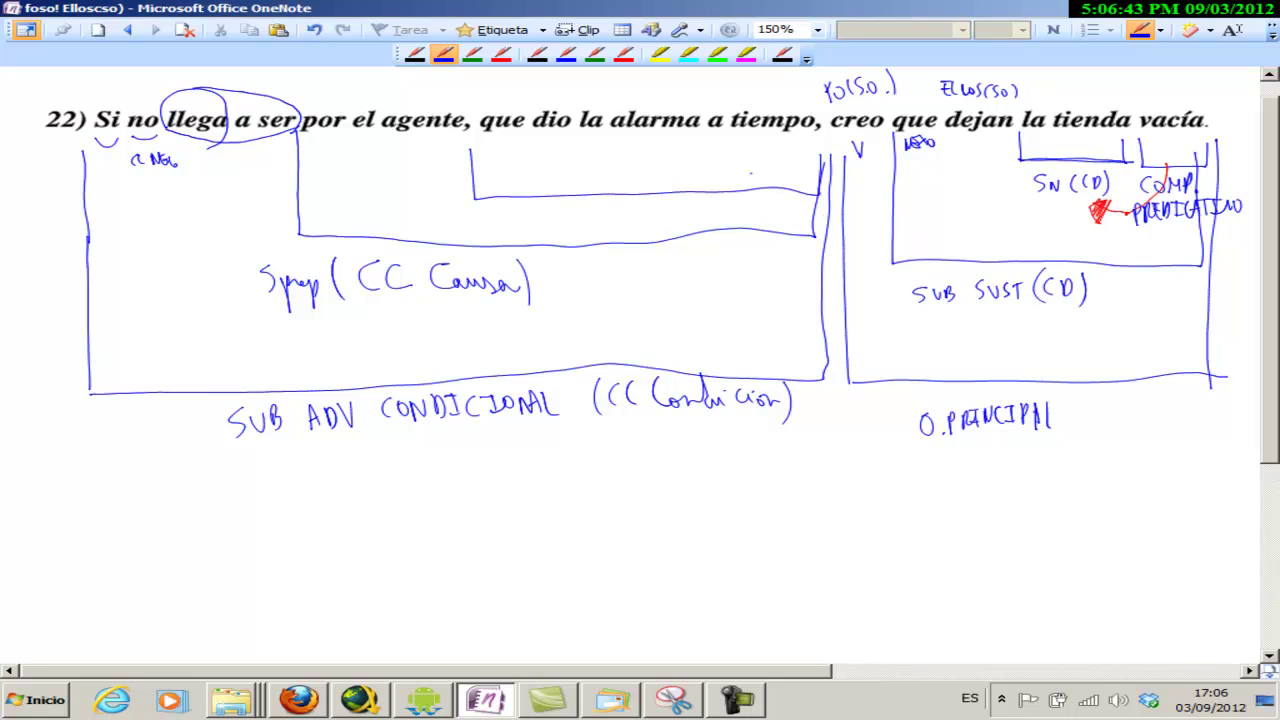
pyautogui.moveTo(520, 210)
pyautogui.mouseDown()
pyautogui.moveTo(504, 226)
pyautogui.moveTo(541, 212)
pyautogui.moveTo(540, 224)
pyautogui.mouseUp()
pyautogui.moveTo(540, 208)
pyautogui.mouseDown()
pyautogui.moveTo(542, 222)
pyautogui.moveTo(570, 224)
pyautogui.moveTo(590, 204)
pyautogui.mouseUp()
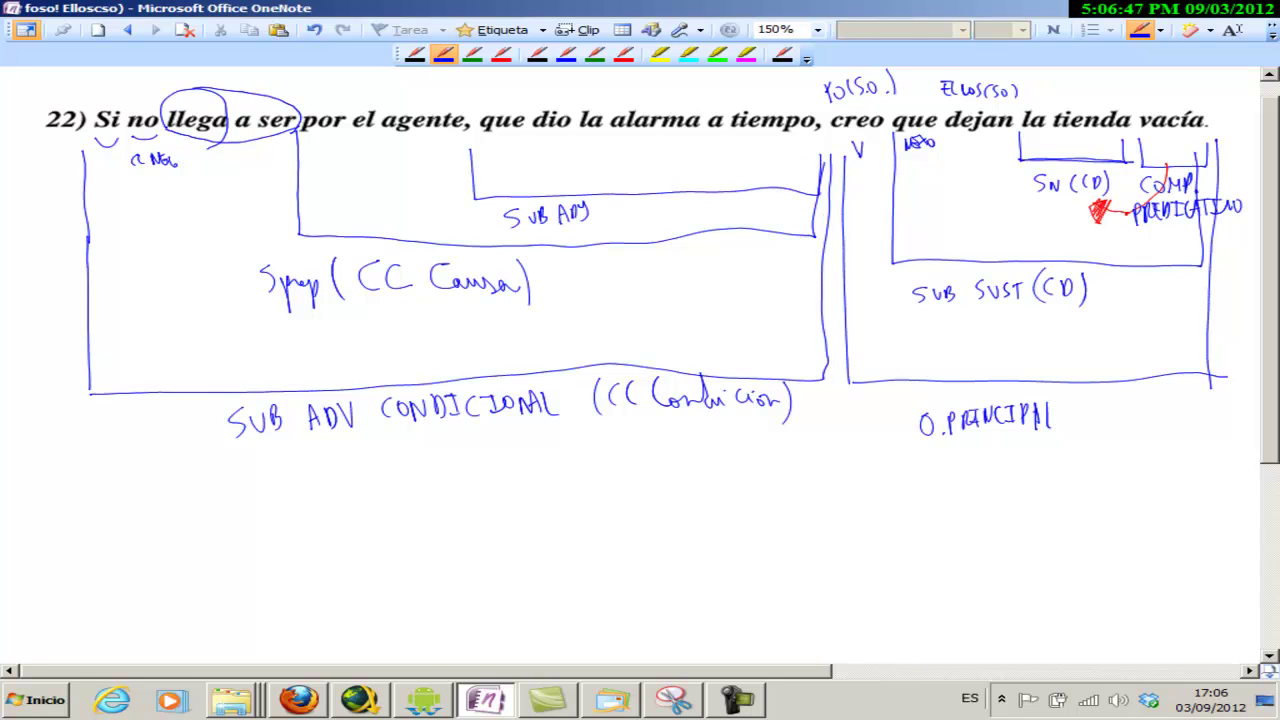
pyautogui.moveTo(632, 198)
pyautogui.mouseDown()
pyautogui.moveTo(628, 222)
pyautogui.moveTo(656, 218)
pyautogui.mouseUp()
pyautogui.moveTo(658, 200); pyautogui.dragTo(668, 218)
pyautogui.moveTo(676, 196); pyautogui.dragTo(678, 218)
pyautogui.moveTo(497, 148)
pyautogui.mouseDown()
pyautogui.moveTo(436, 140)
pyautogui.moveTo(532, 142)
pyautogui.mouseUp()
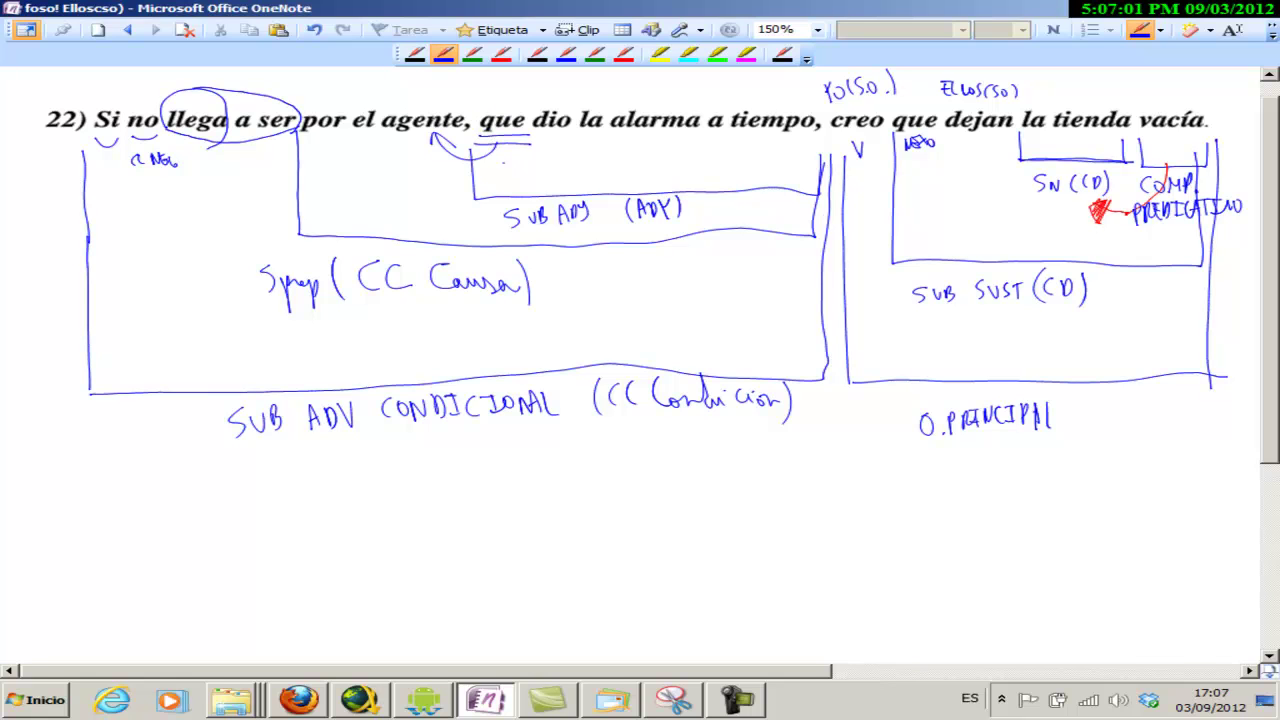
# Tag 'que dio la alarma a tiempo' with the pronoun's function, V, CD and CCT, then stop inking.
pyautogui.moveTo(497, 156); pyautogui.dragTo(509, 169)
pyautogui.moveTo(502, 154)
pyautogui.mouseDown()
pyautogui.moveTo(488, 176)
pyautogui.moveTo(520, 186)
pyautogui.moveTo(532, 142)
pyautogui.moveTo(680, 139)
pyautogui.moveTo(632, 166)
pyautogui.mouseUp()
pyautogui.moveTo(640, 152); pyautogui.dragTo(642, 168)
pyautogui.moveTo(720, 138)
pyautogui.mouseDown()
pyautogui.moveTo(825, 130)
pyautogui.moveTo(752, 162)
pyautogui.moveTo(767, 162)
pyautogui.mouseUp()
pyautogui.moveTo(769, 146); pyautogui.dragTo(784, 146)
pyautogui.moveTo(776, 147); pyautogui.dragTo(776, 162)
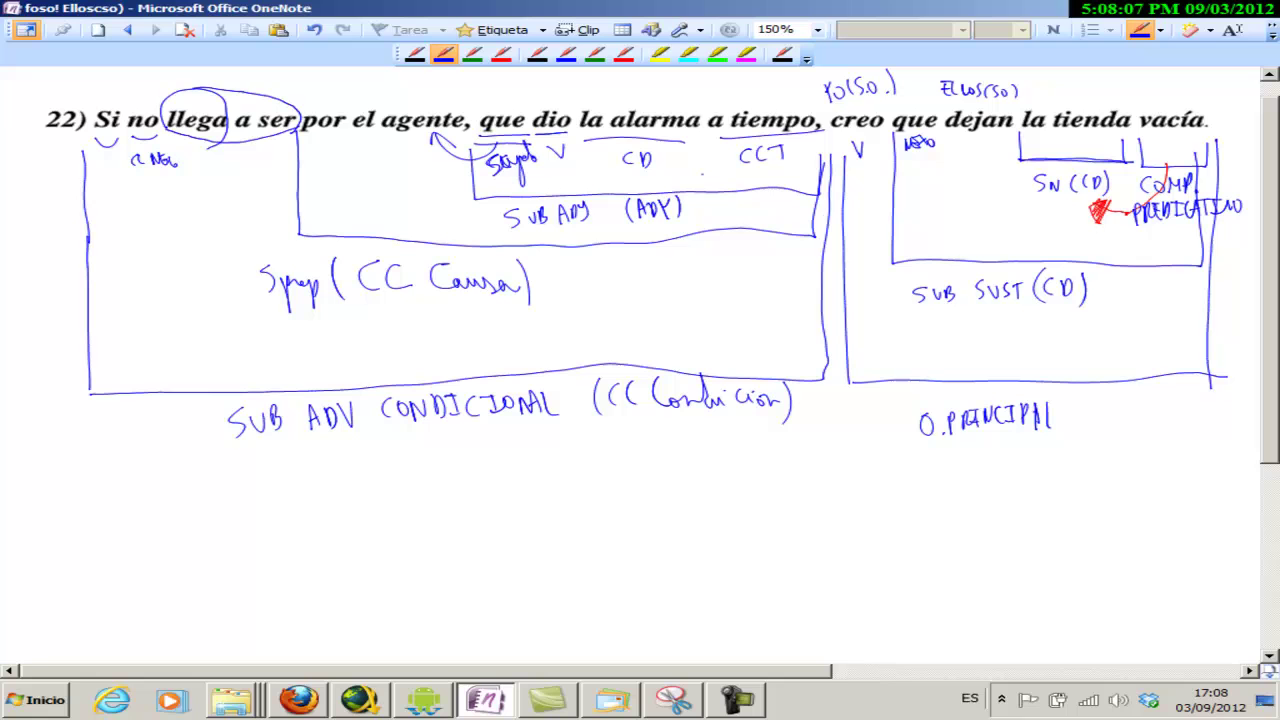
pyautogui.click(443, 54)
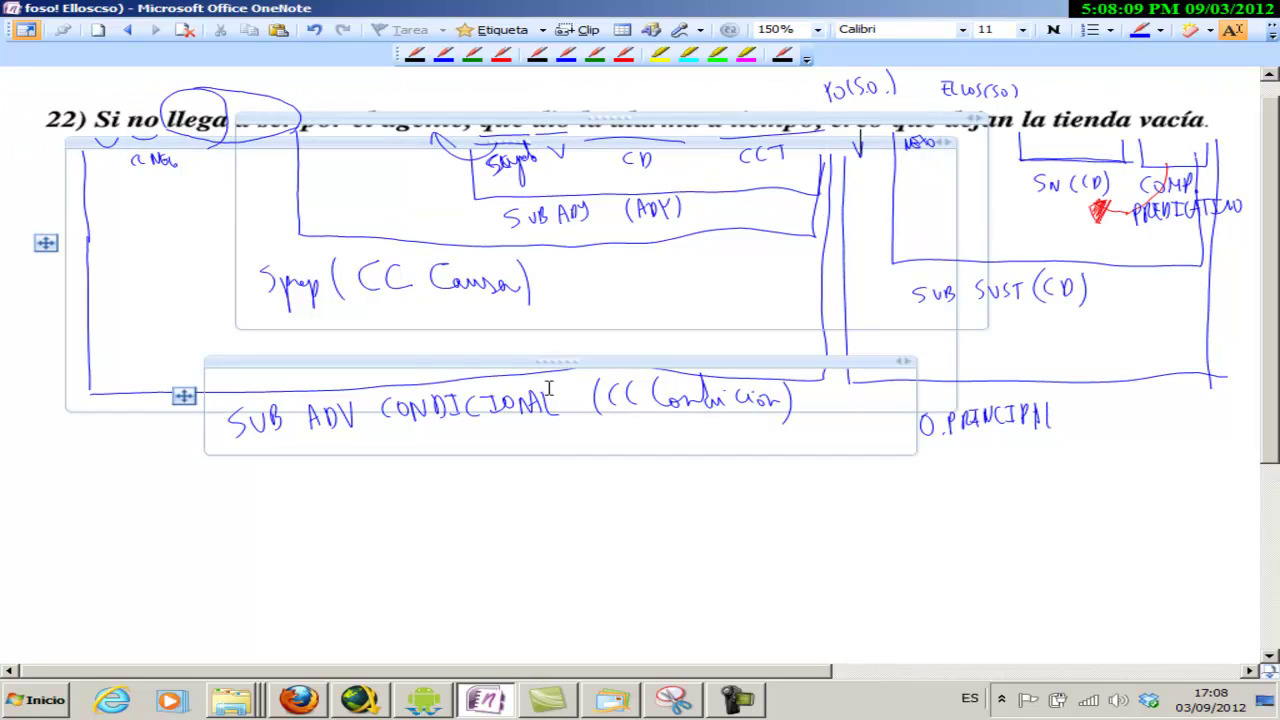